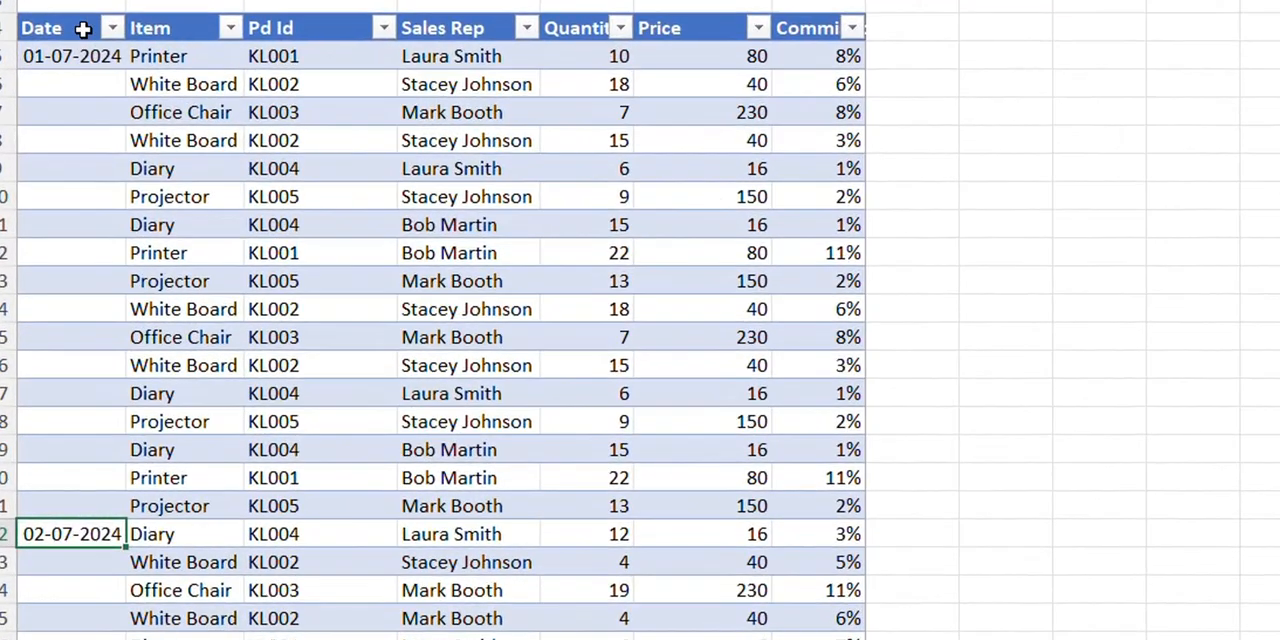
- Examine the Date column of the sales table for the blank cells beneath each date entry
click(56, 228)
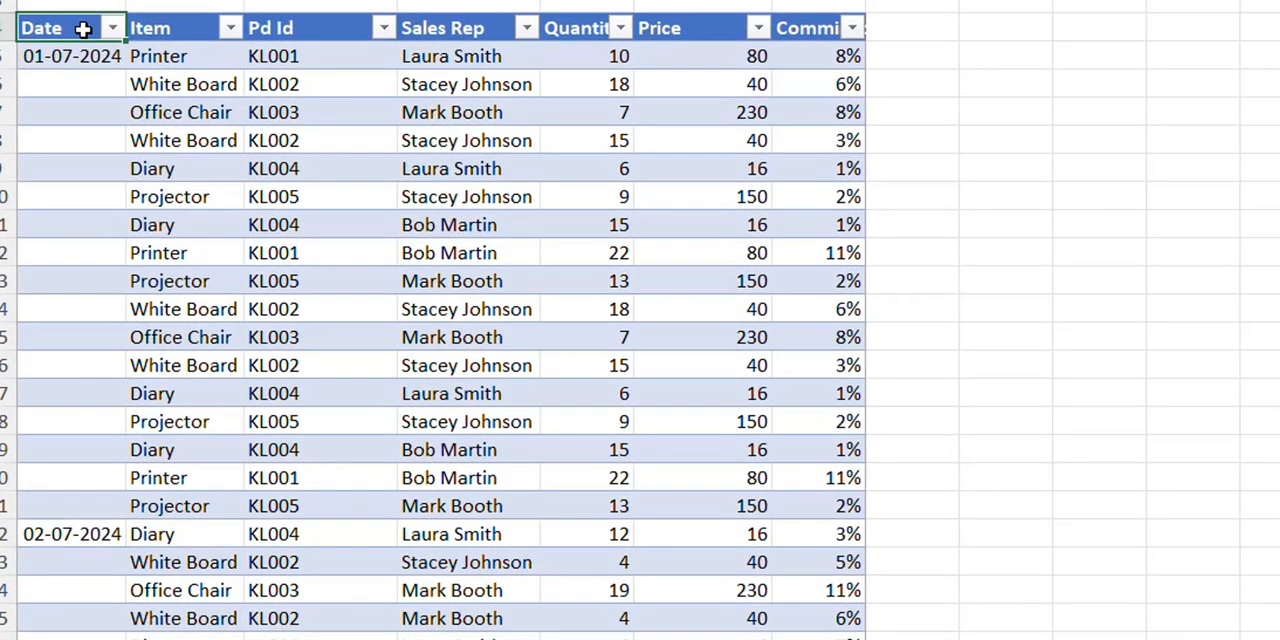
click(78, 53)
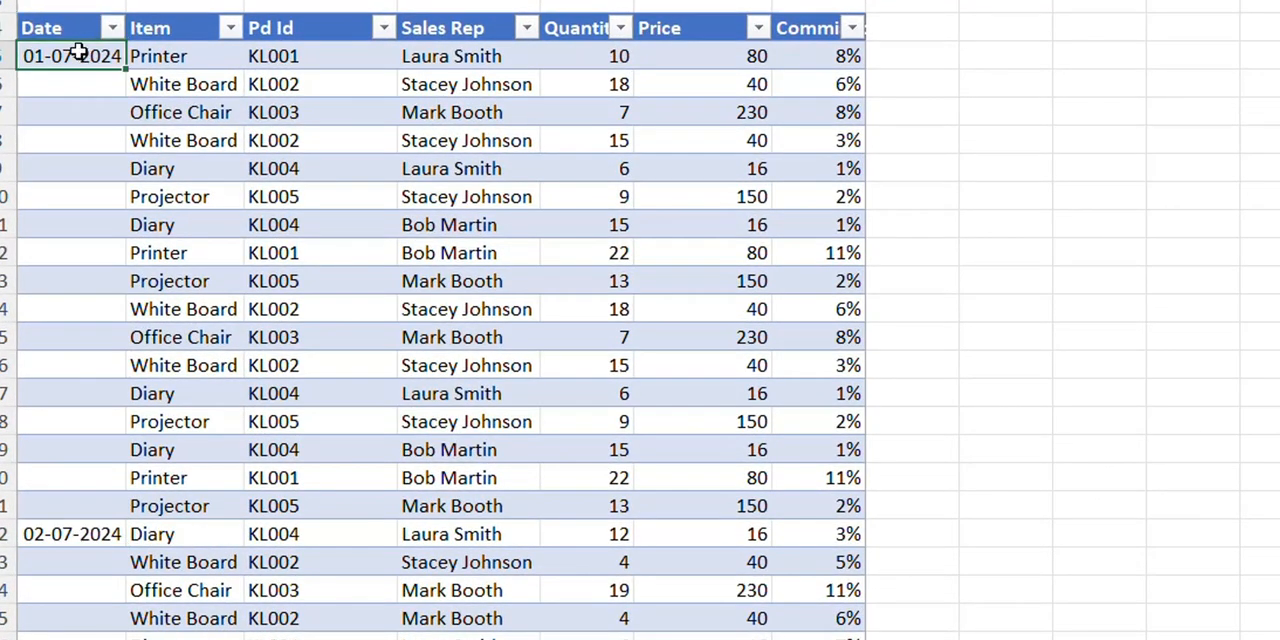
drag(80, 84, 66, 495)
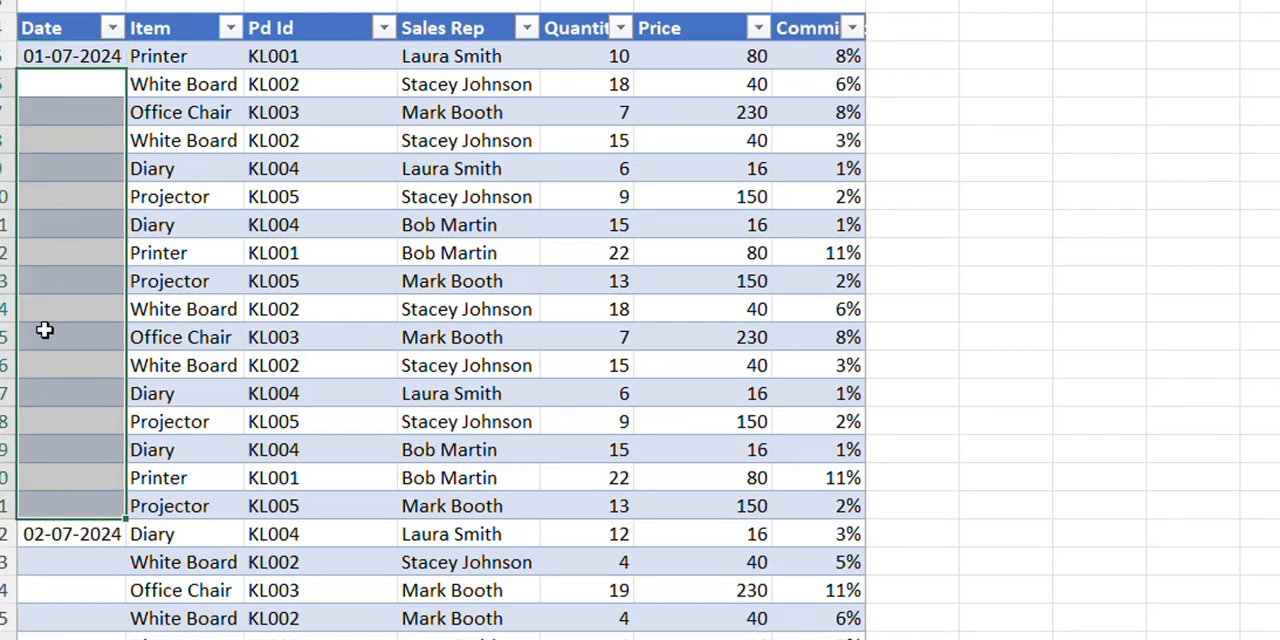
click(68, 58)
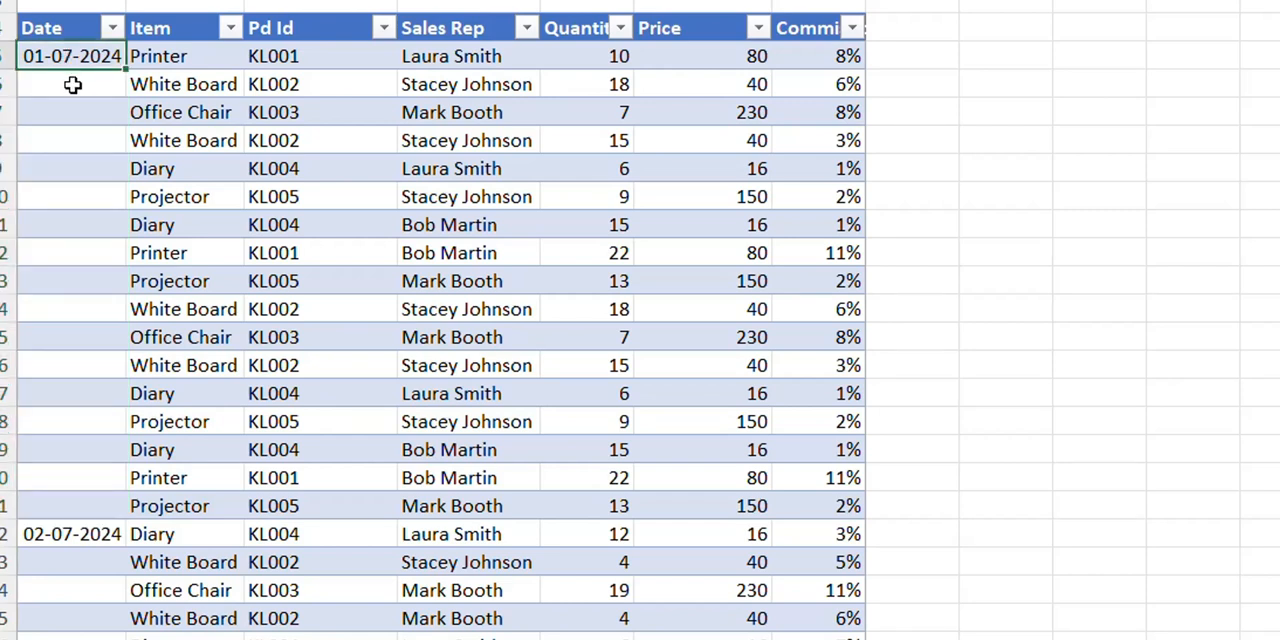
drag(77, 94, 100, 505)
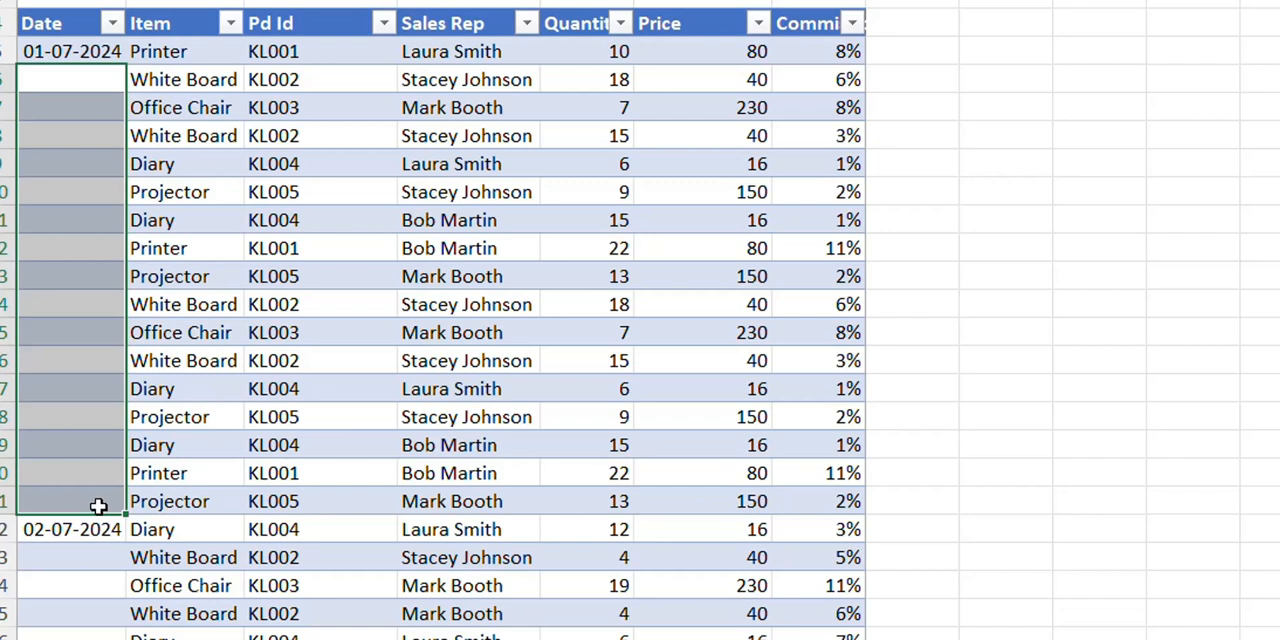
click(92, 533)
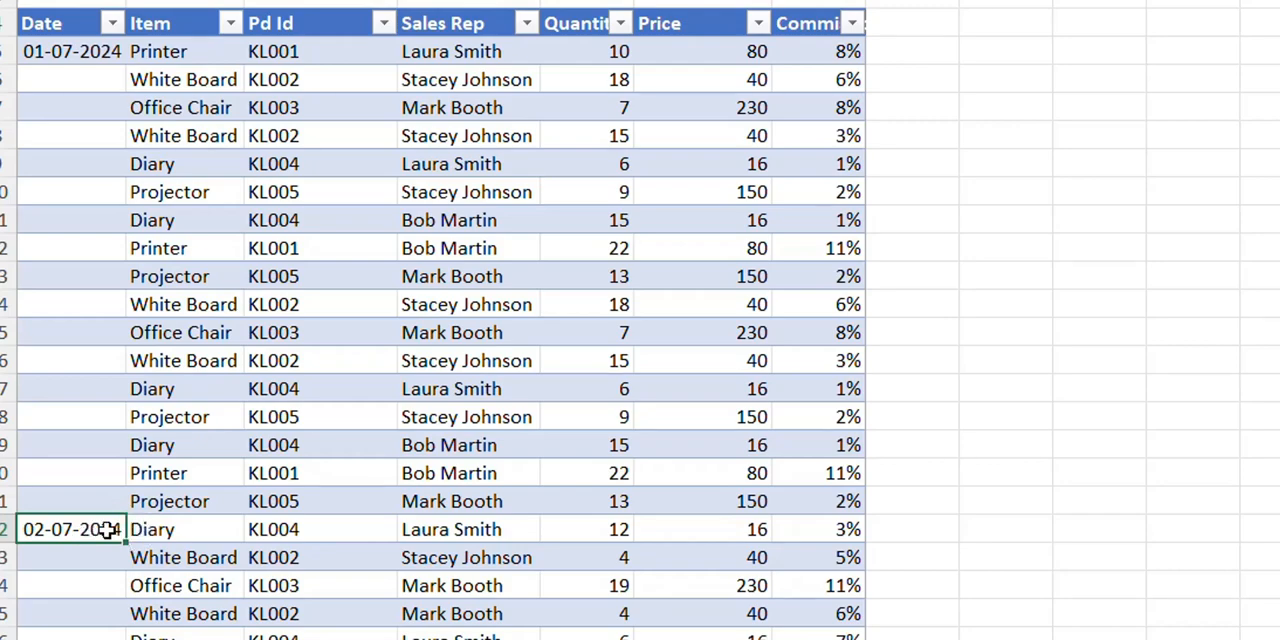
scroll(105, 530, down, 5)
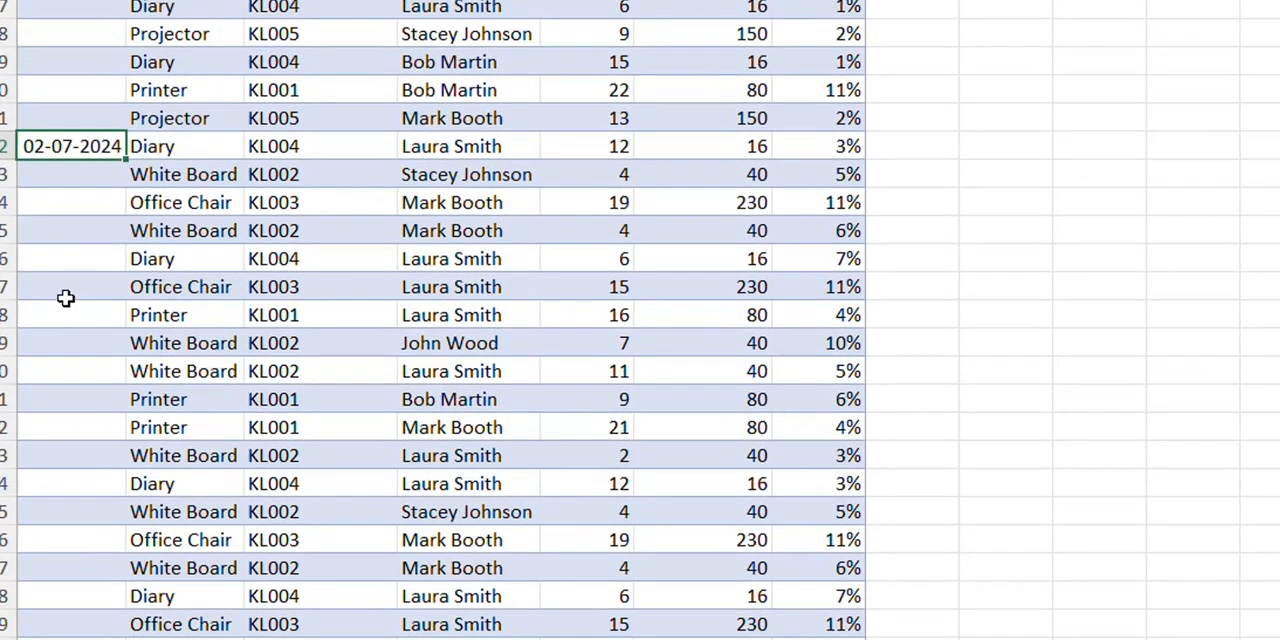
scroll(75, 242, down, 3)
scroll(75, 242, up, 1)
scroll(76, 242, down, 2)
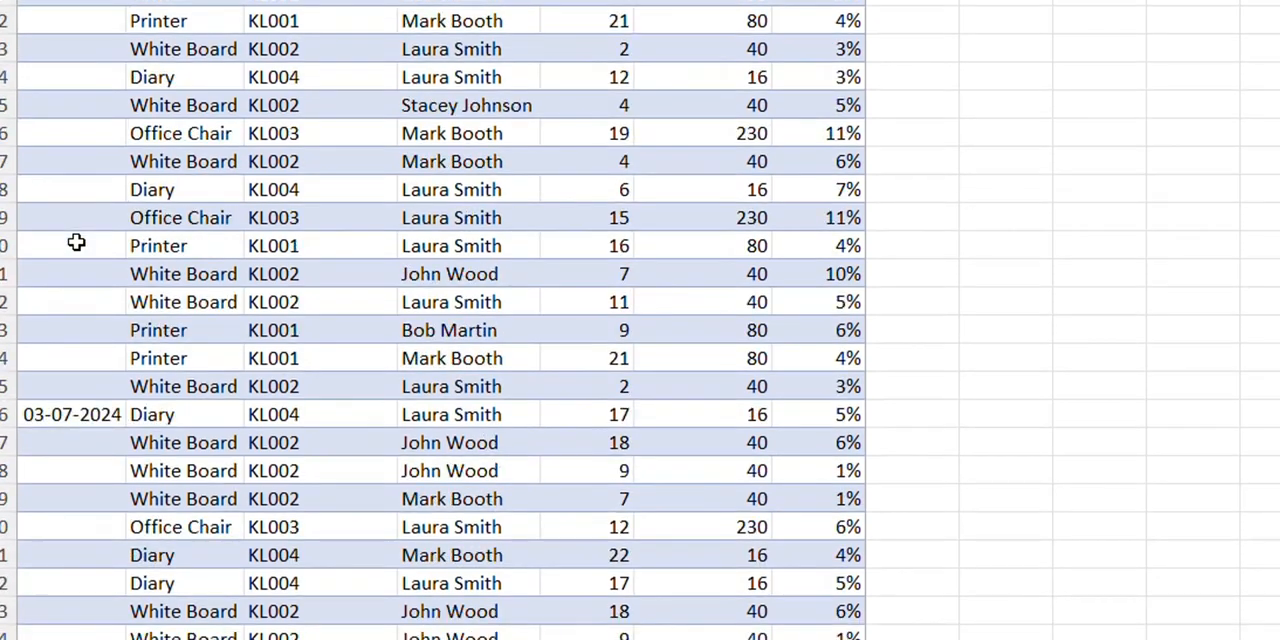
click(60, 416)
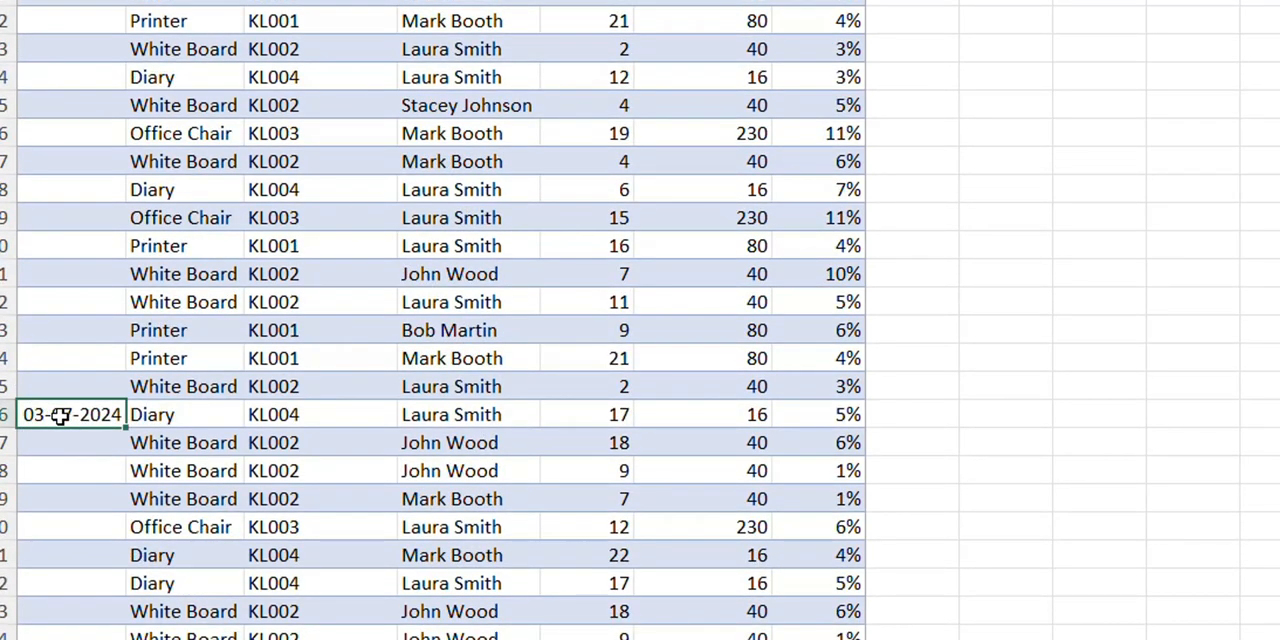
scroll(60, 416, down, 3)
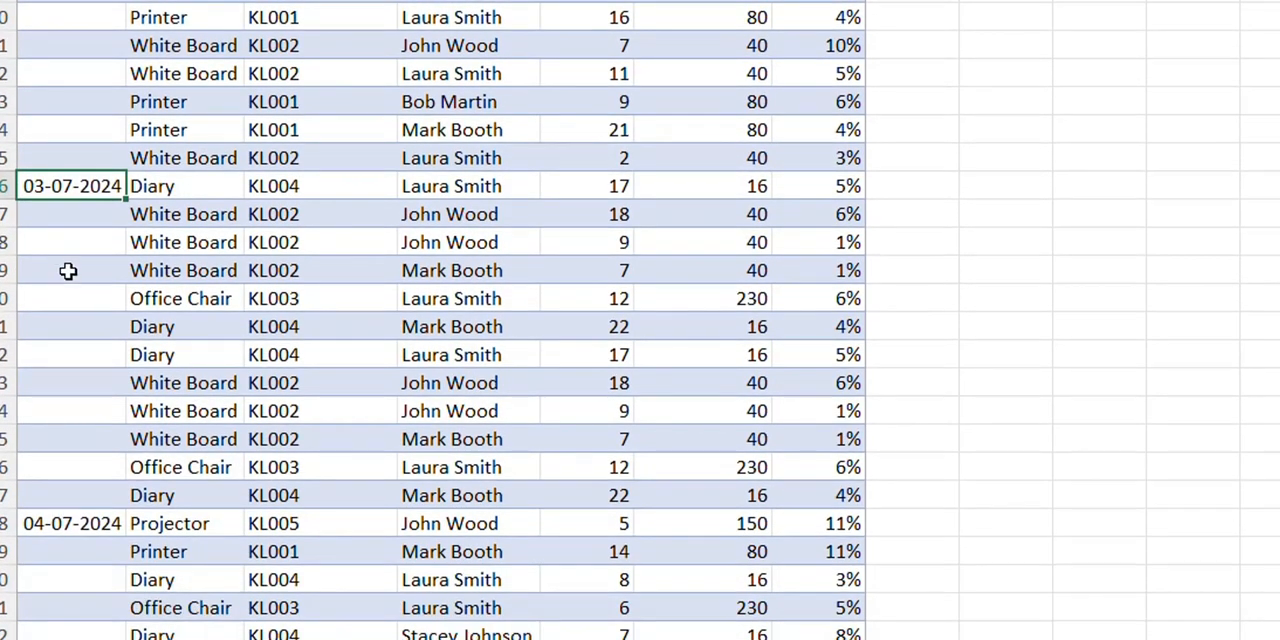
drag(77, 217, 80, 488)
scroll(129, 345, up, 8)
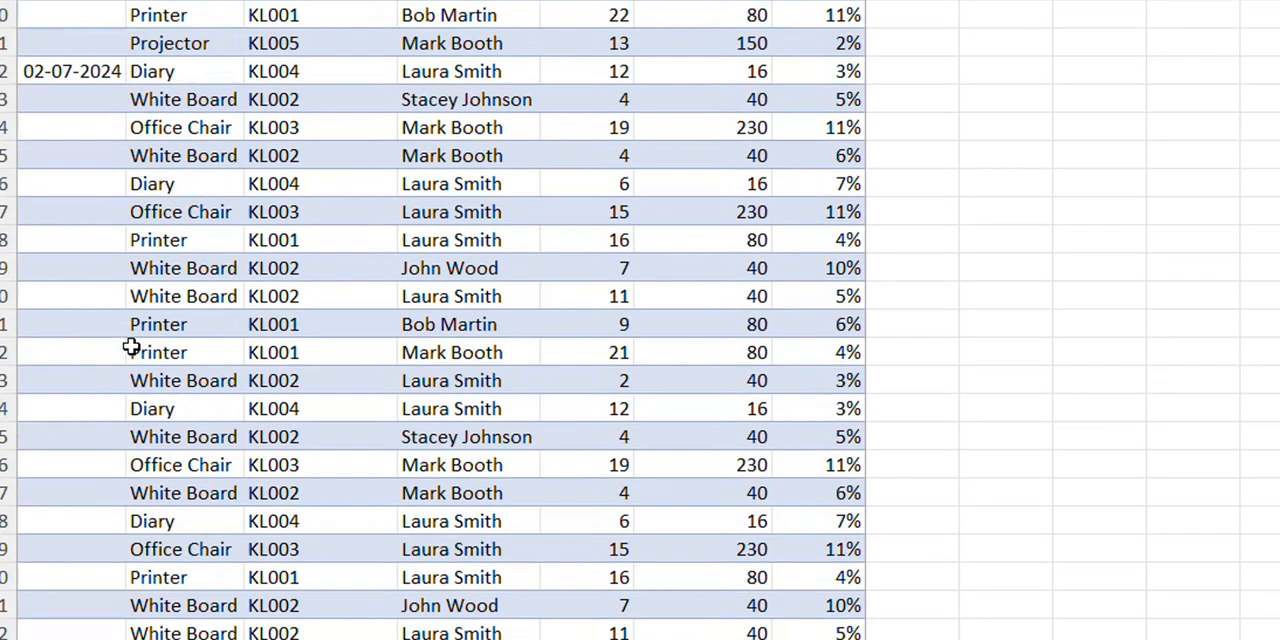
scroll(130, 345, up, 1)
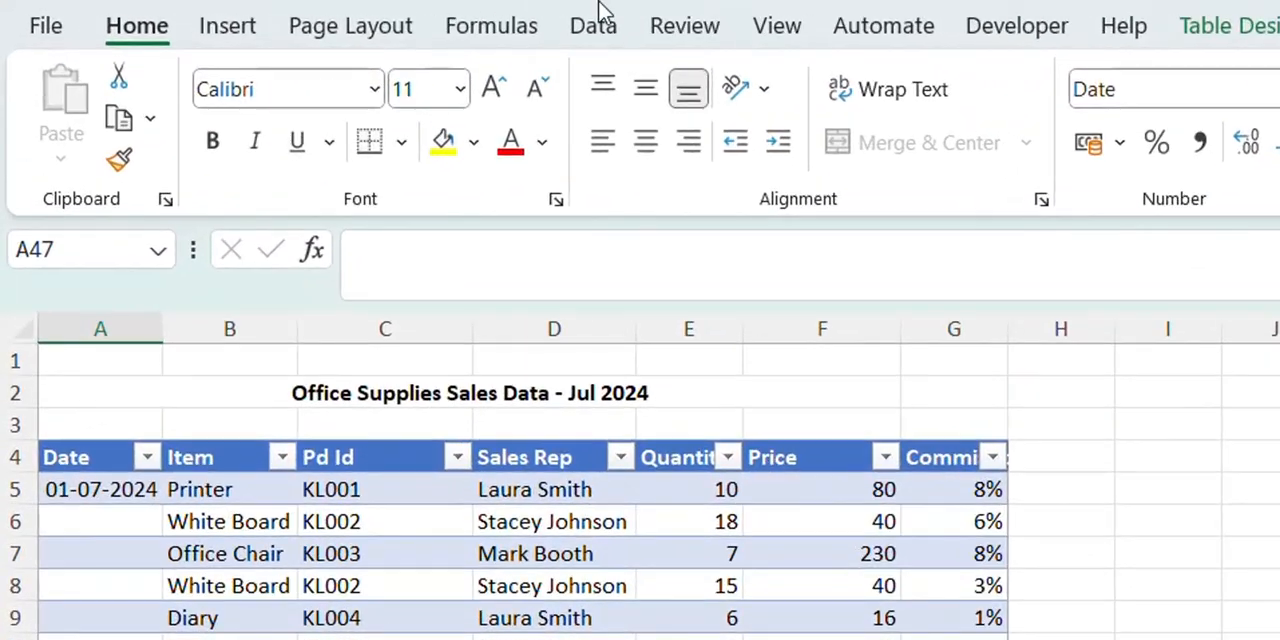
- Load the office supplies sales table into Power Query Editor and check its Date column for null values
click(599, 8)
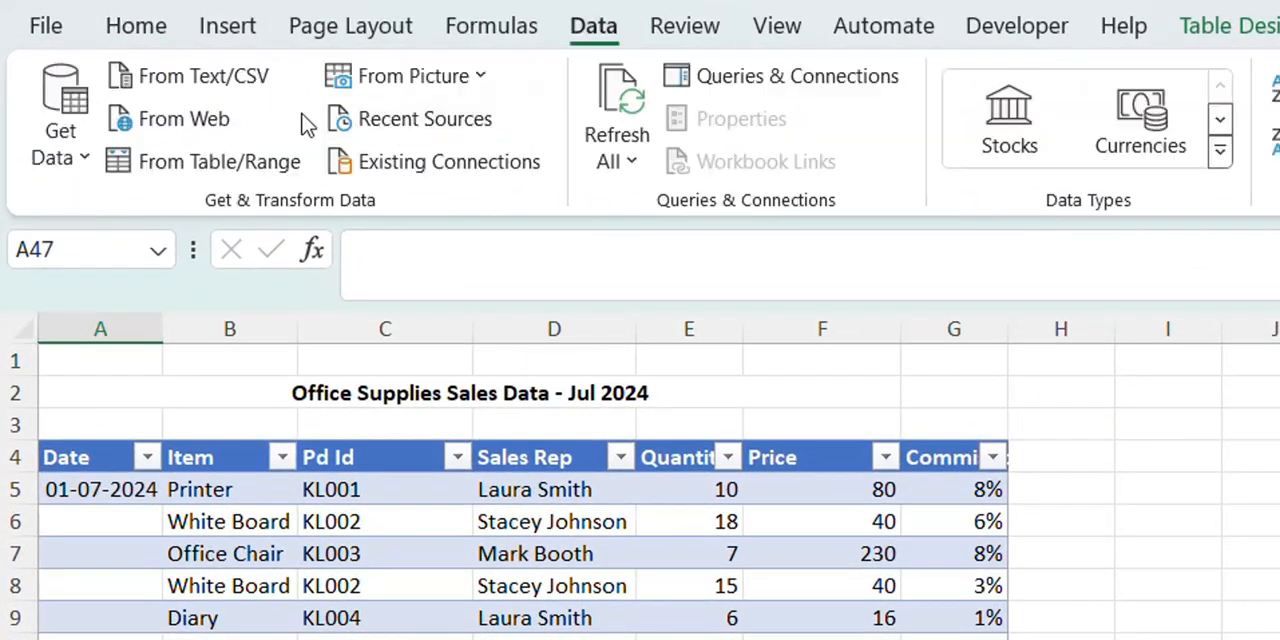
click(282, 162)
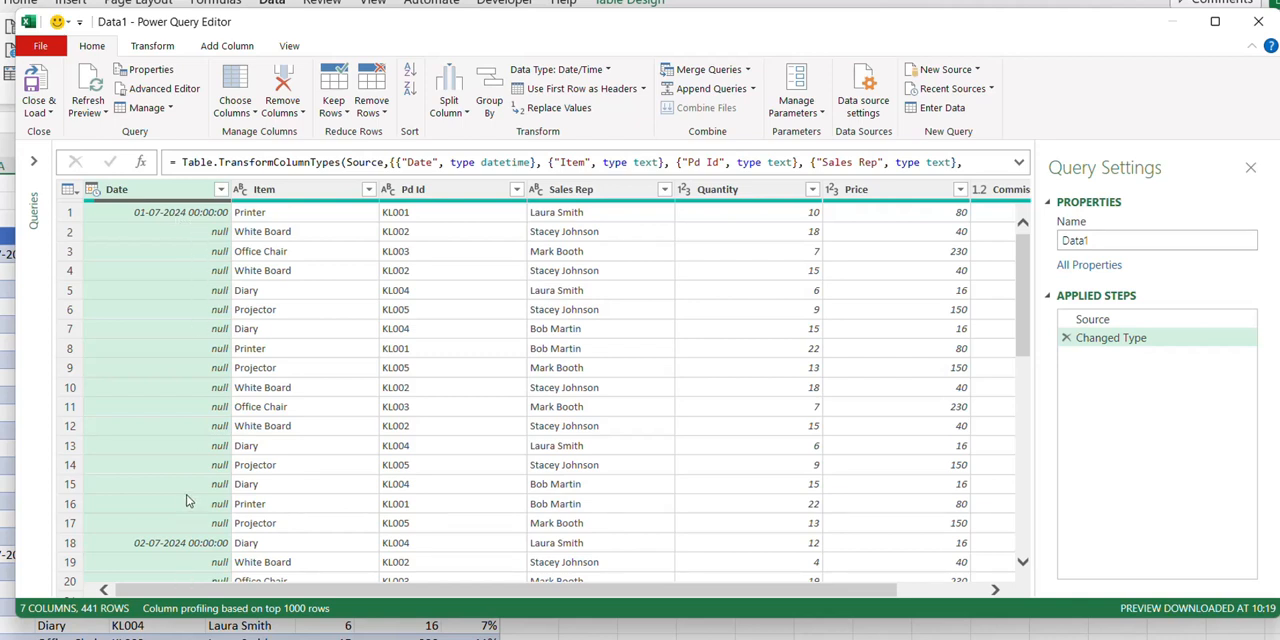
scroll(185, 500, down, 3)
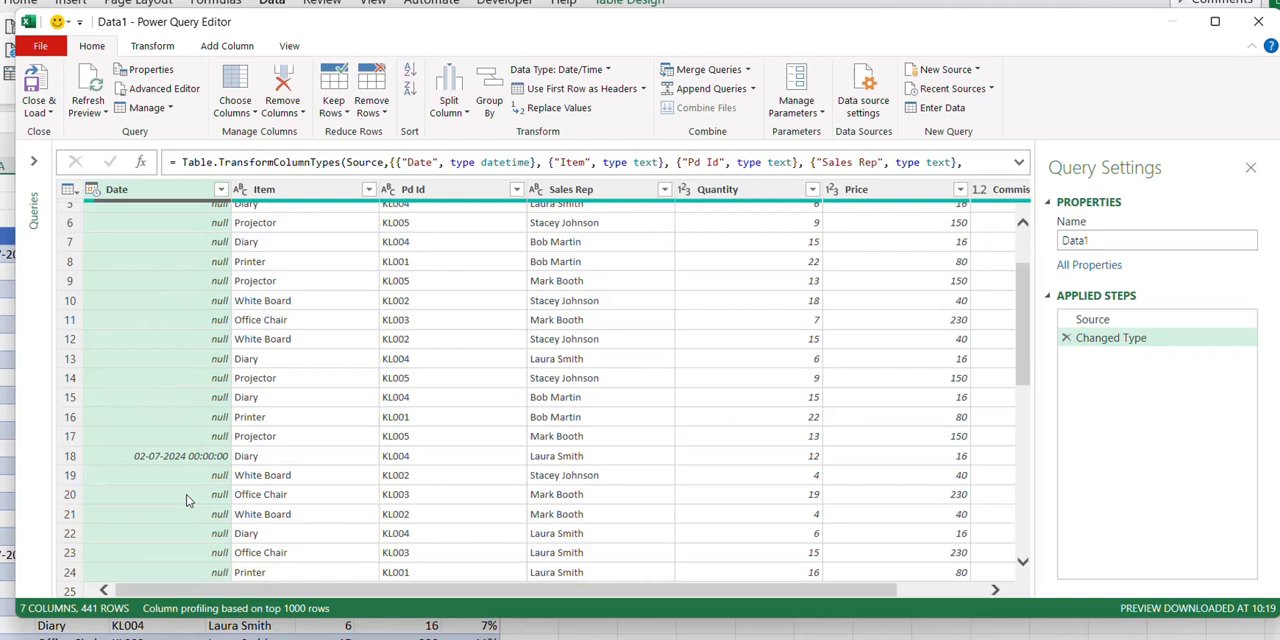
scroll(187, 466, up, 3)
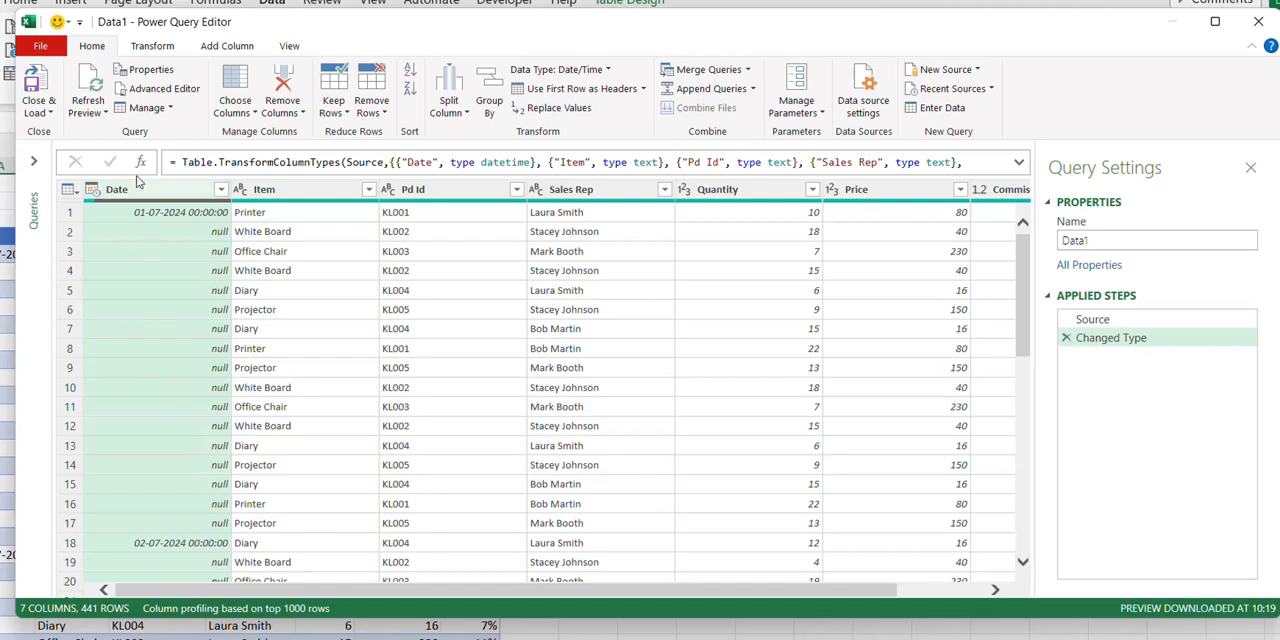
- Try filling the null cells of the Date column downward, review the rows, and remove that applied step from the query
click(146, 50)
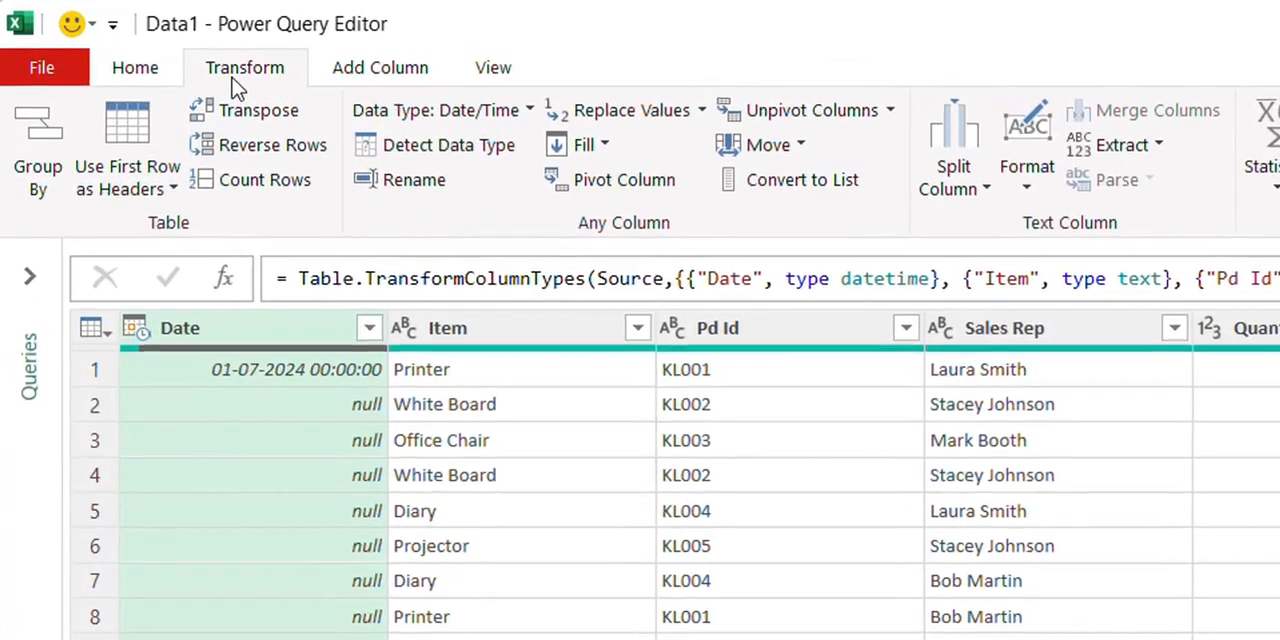
click(608, 147)
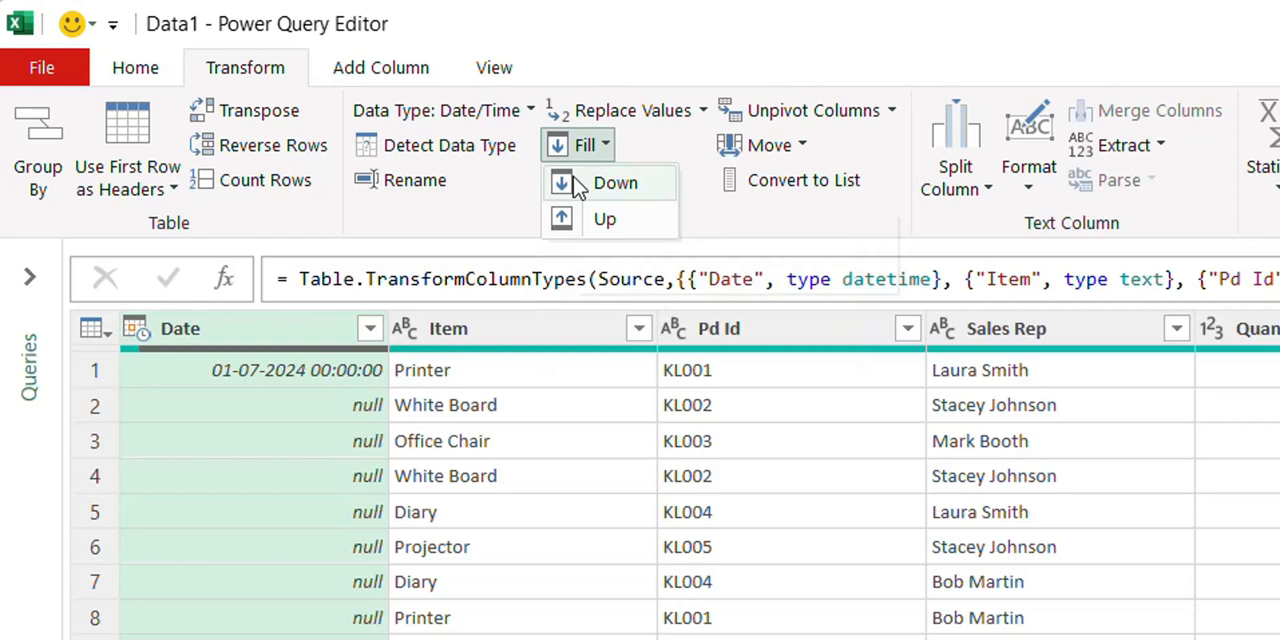
scroll(548, 380, down, 7)
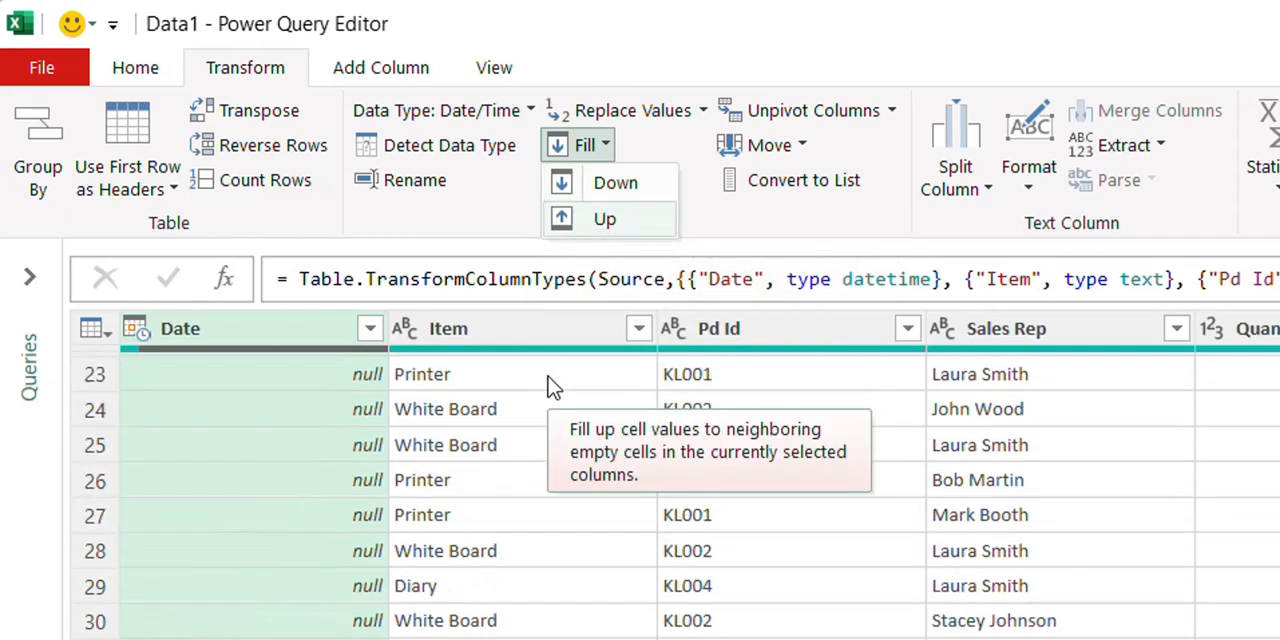
scroll(549, 386, down, 3)
scroll(549, 386, up, 10)
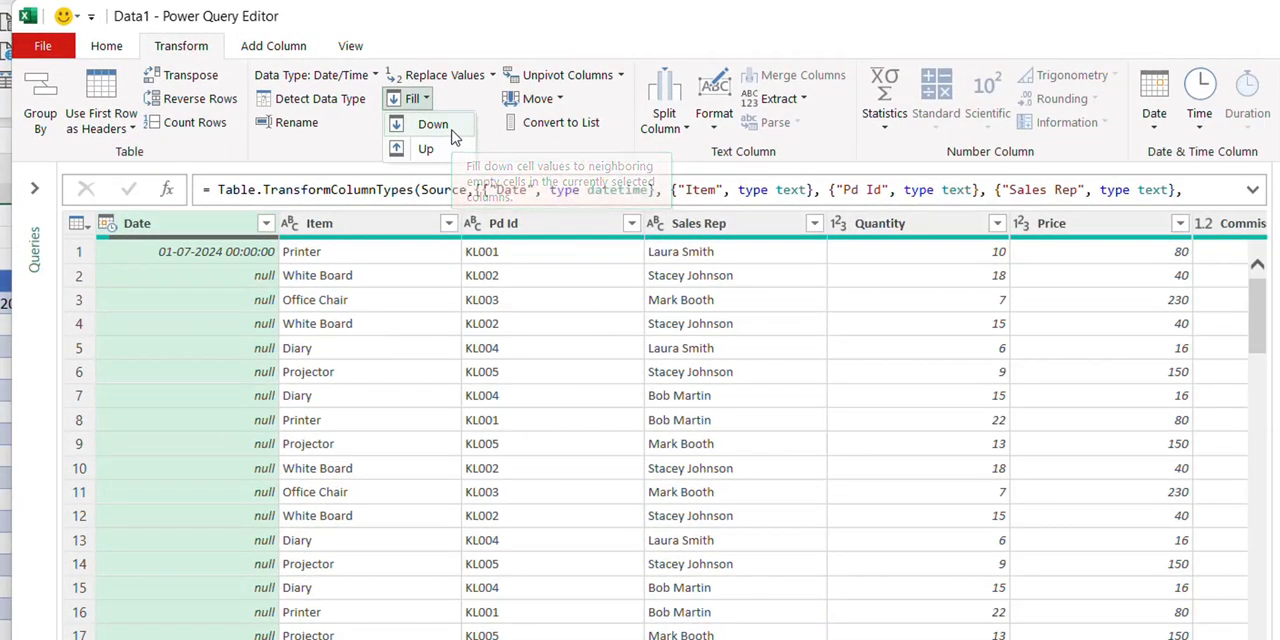
click(452, 132)
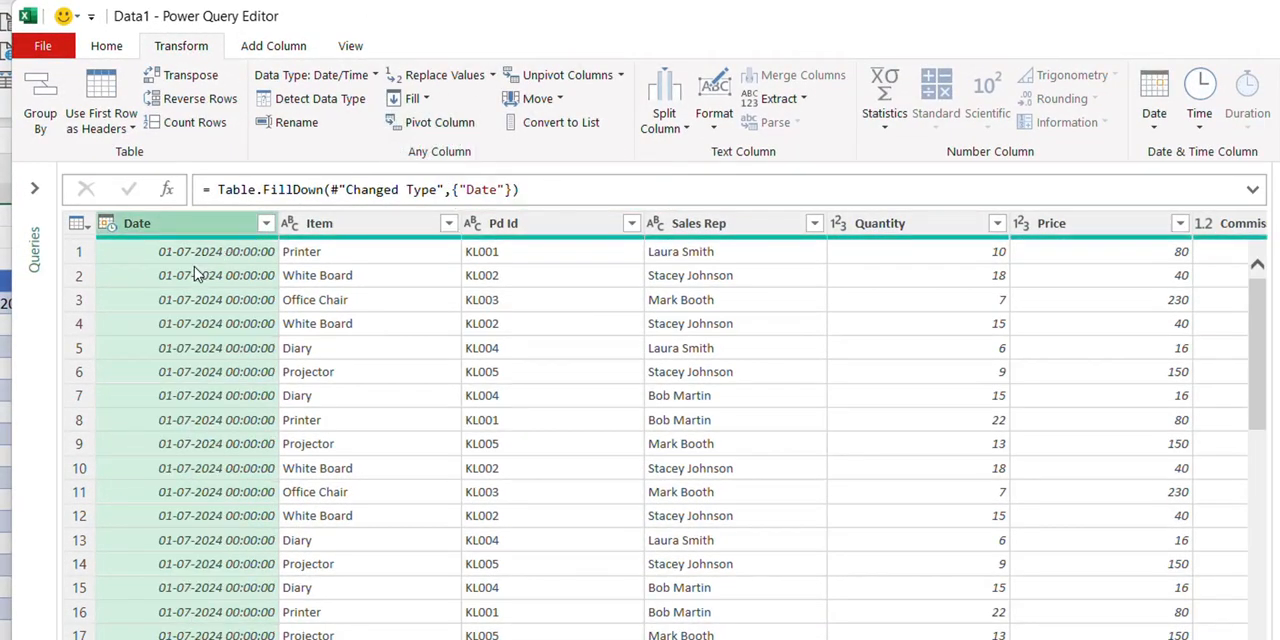
click(166, 634)
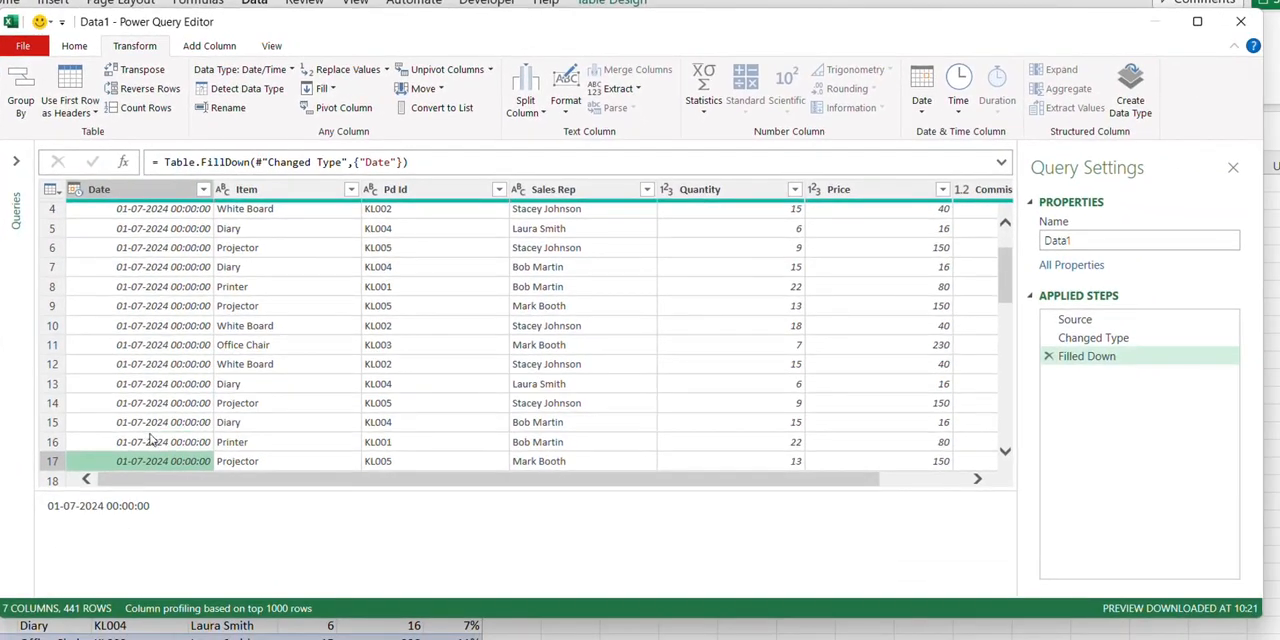
click(140, 195)
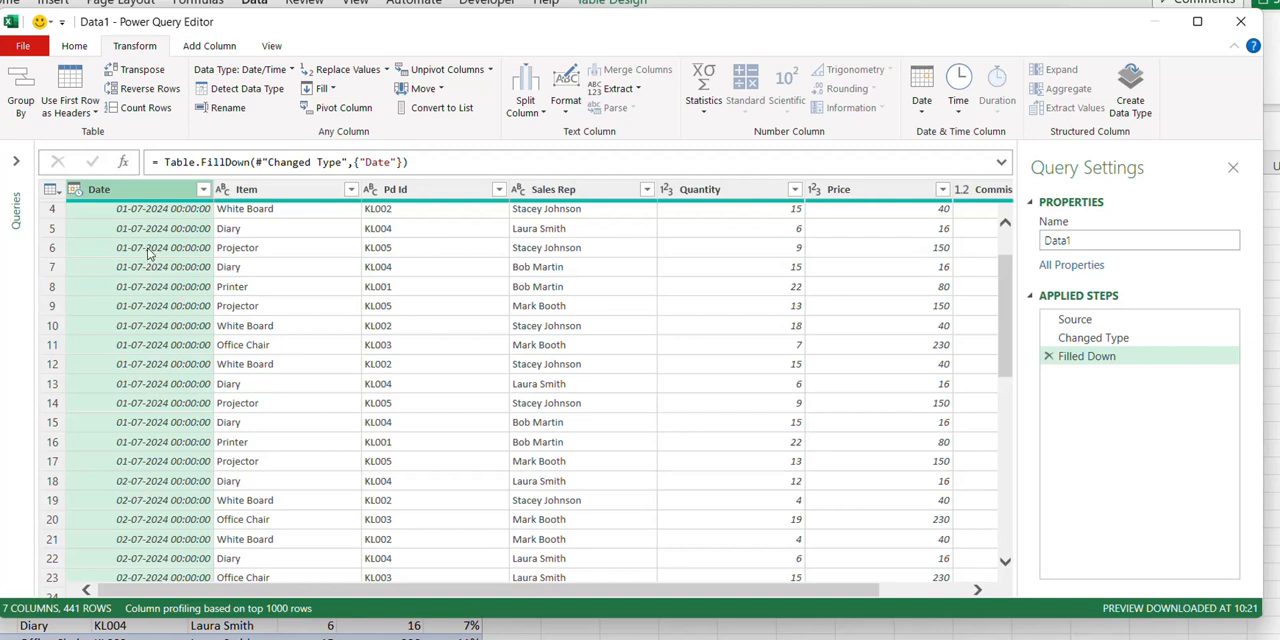
scroll(148, 255, up, 1)
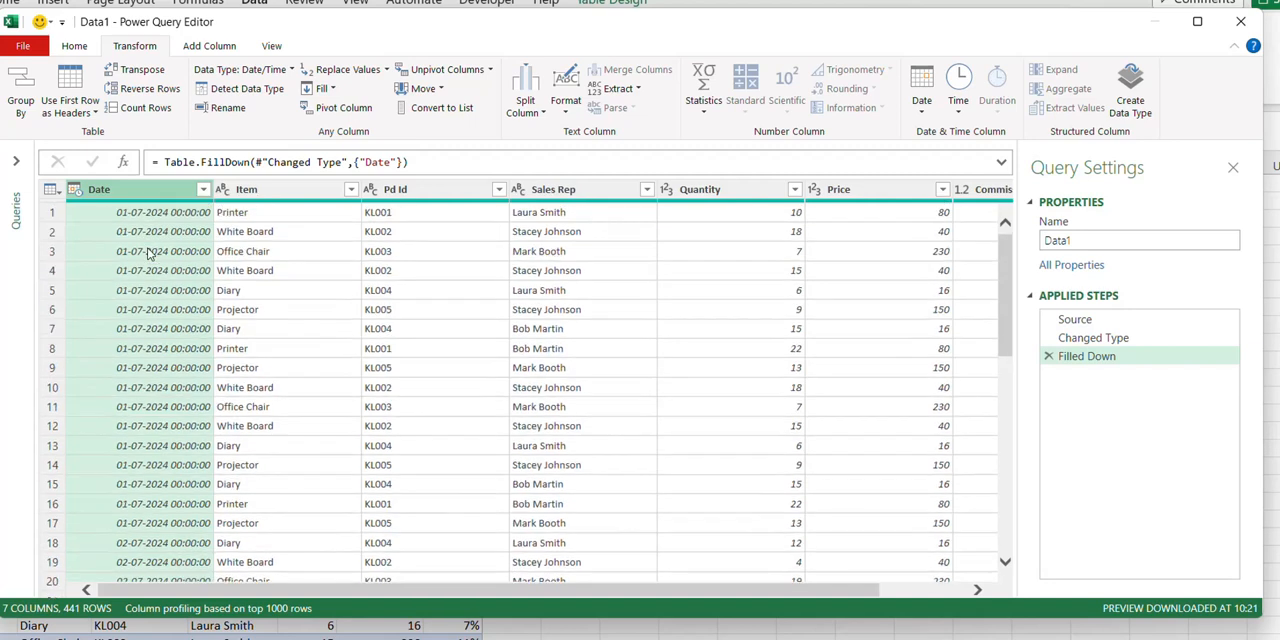
click(1048, 356)
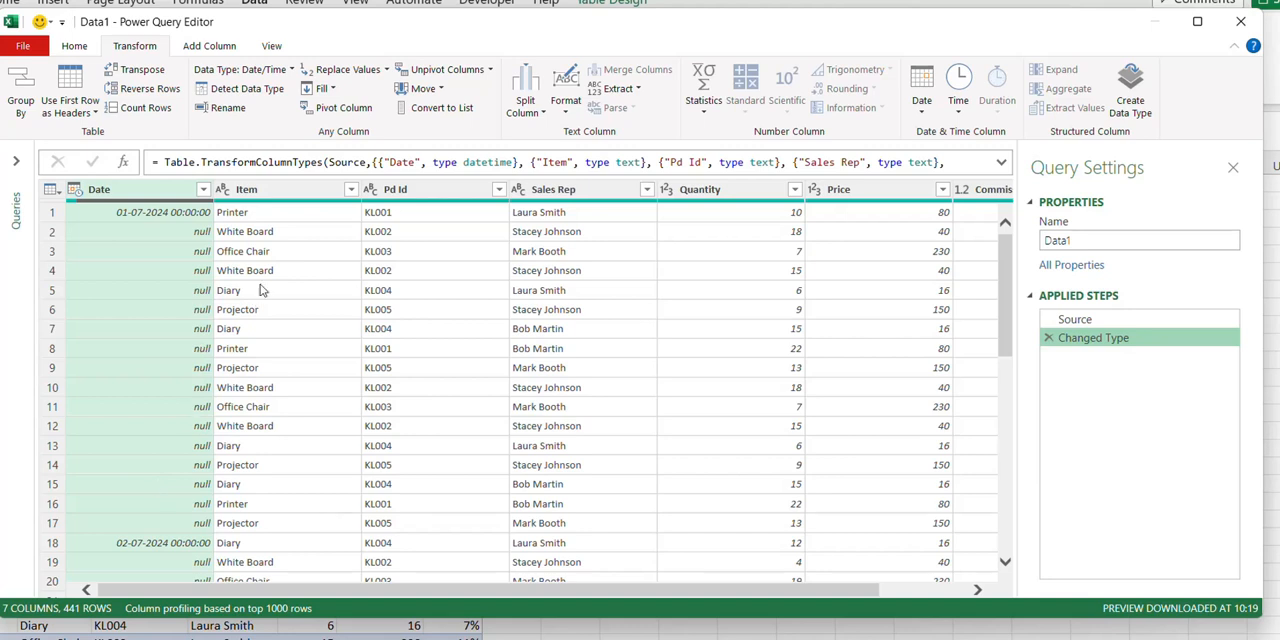
- Fill the null cells of the Date column upward and review the dates down the rows
click(322, 88)
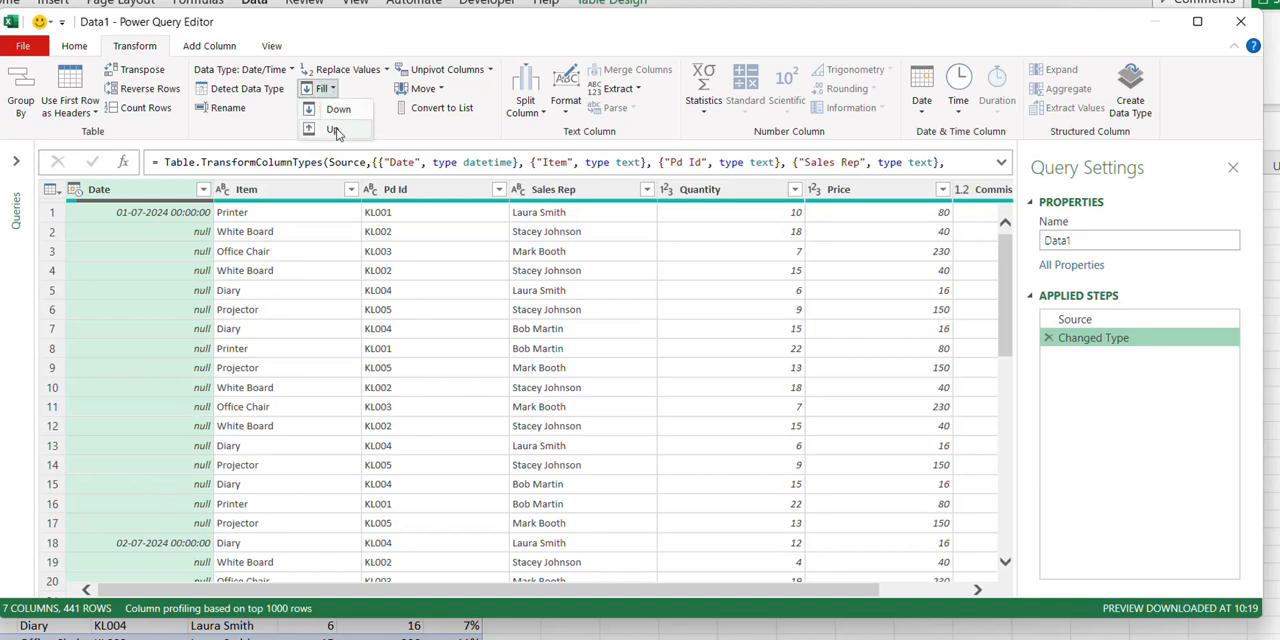
click(332, 129)
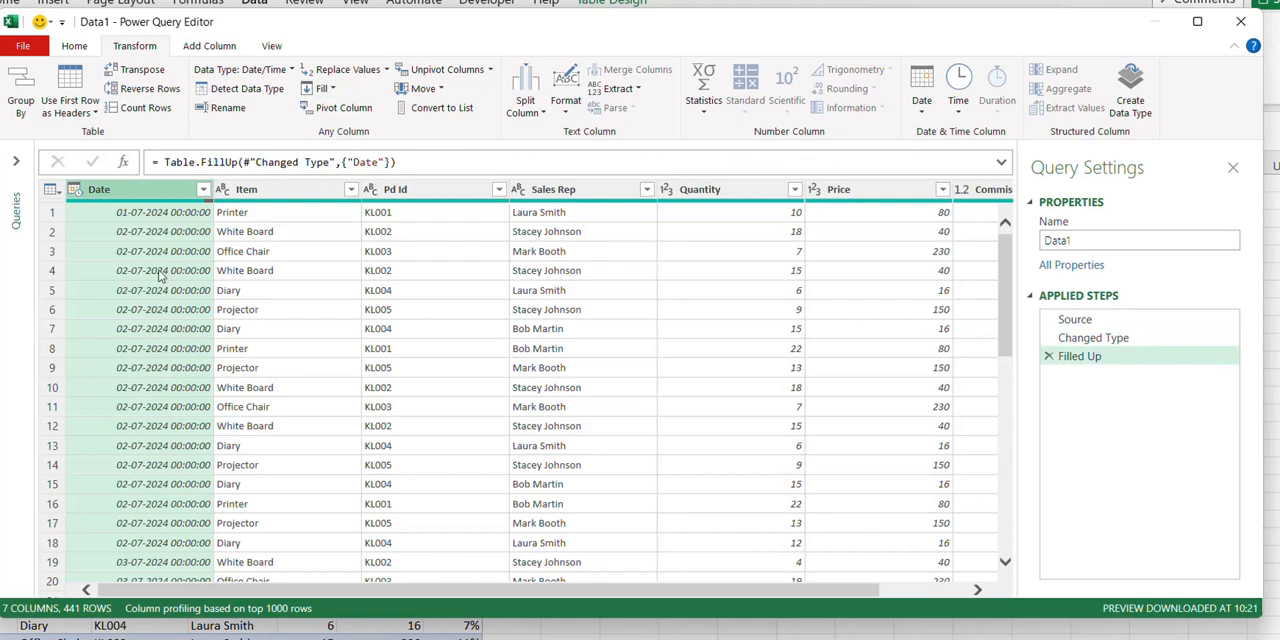
scroll(155, 384, down, 2)
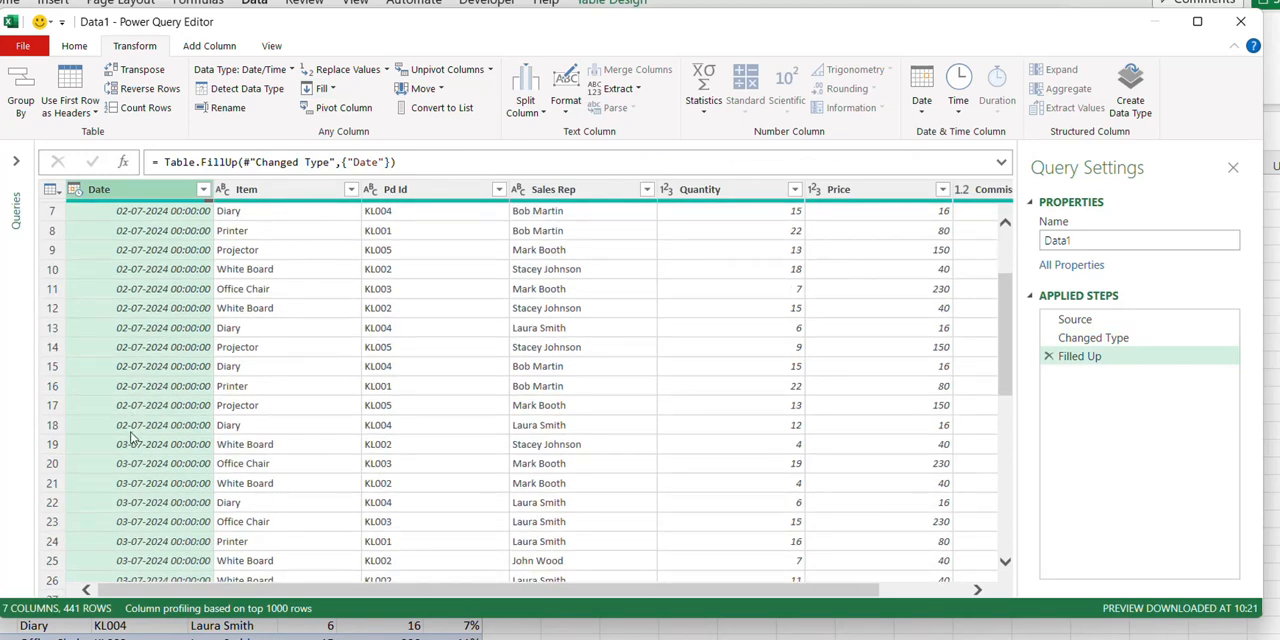
scroll(133, 468, down, 2)
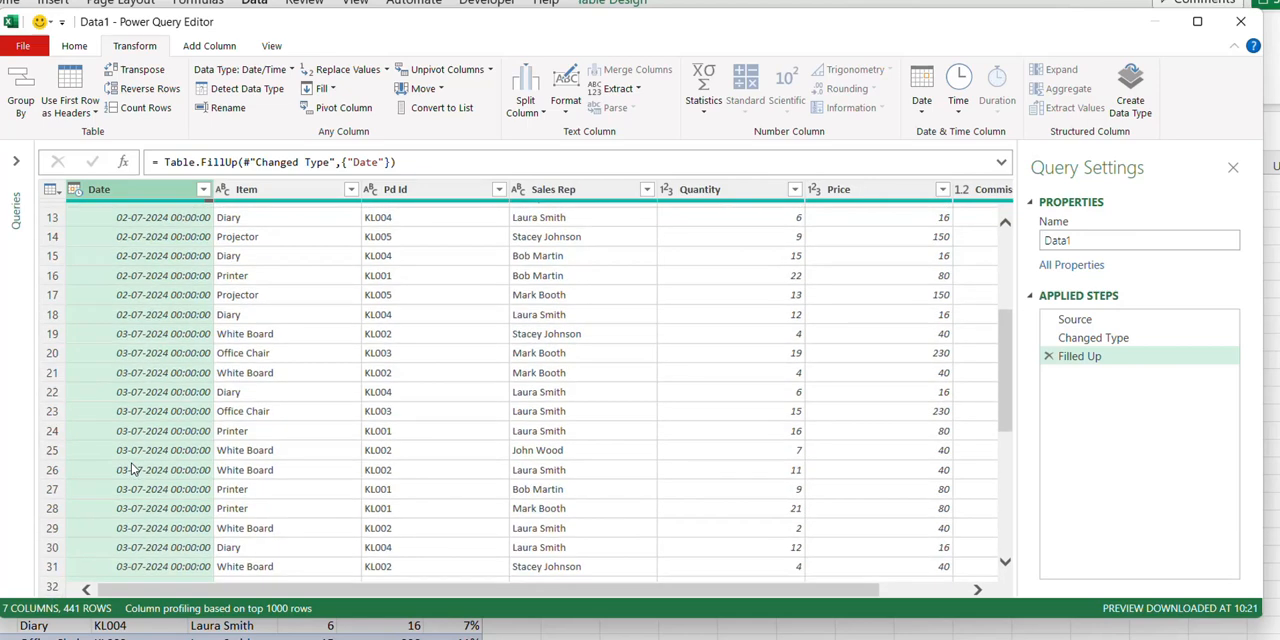
scroll(133, 468, down, 6)
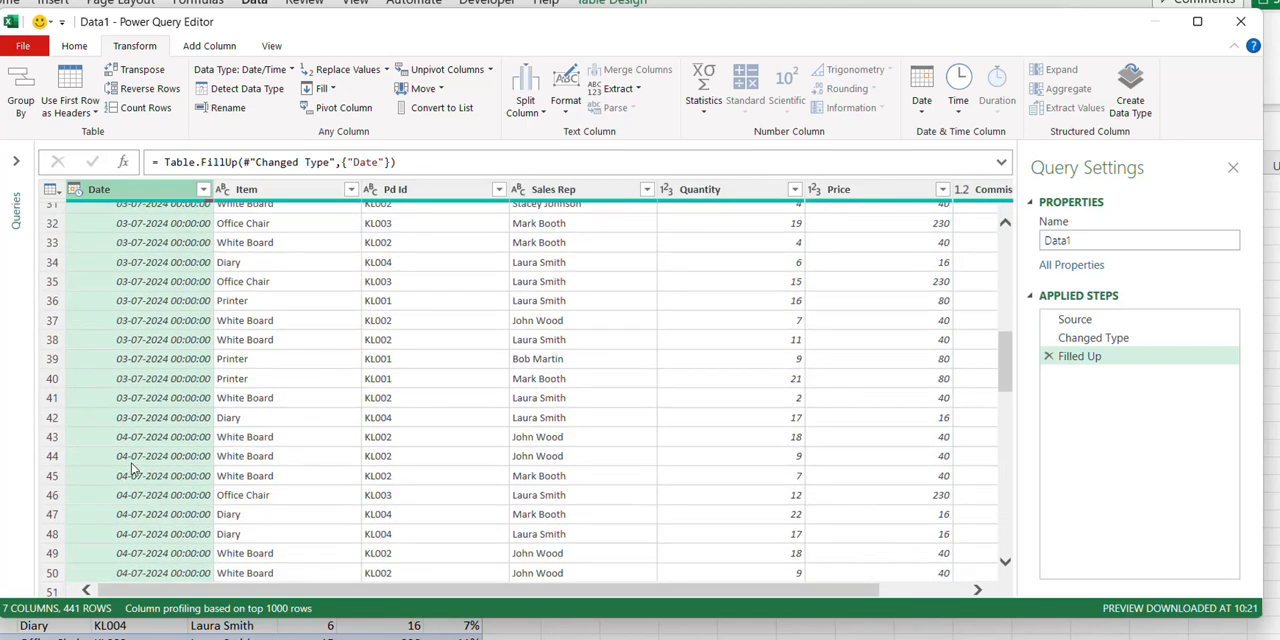
scroll(133, 468, up, 10)
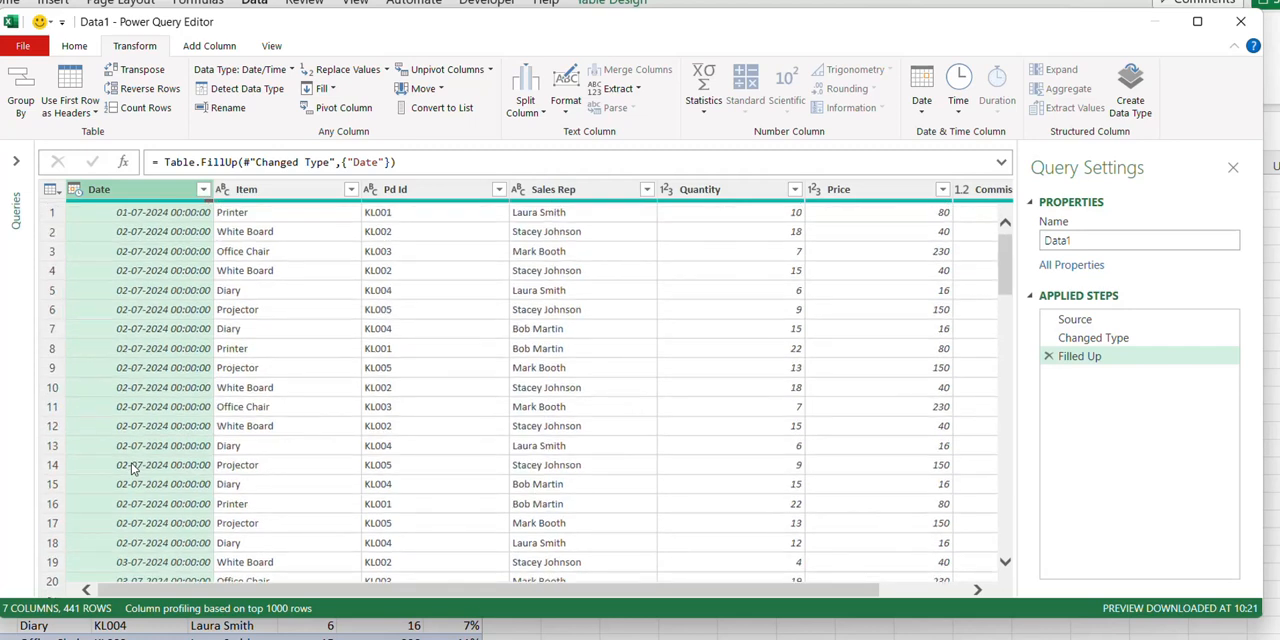